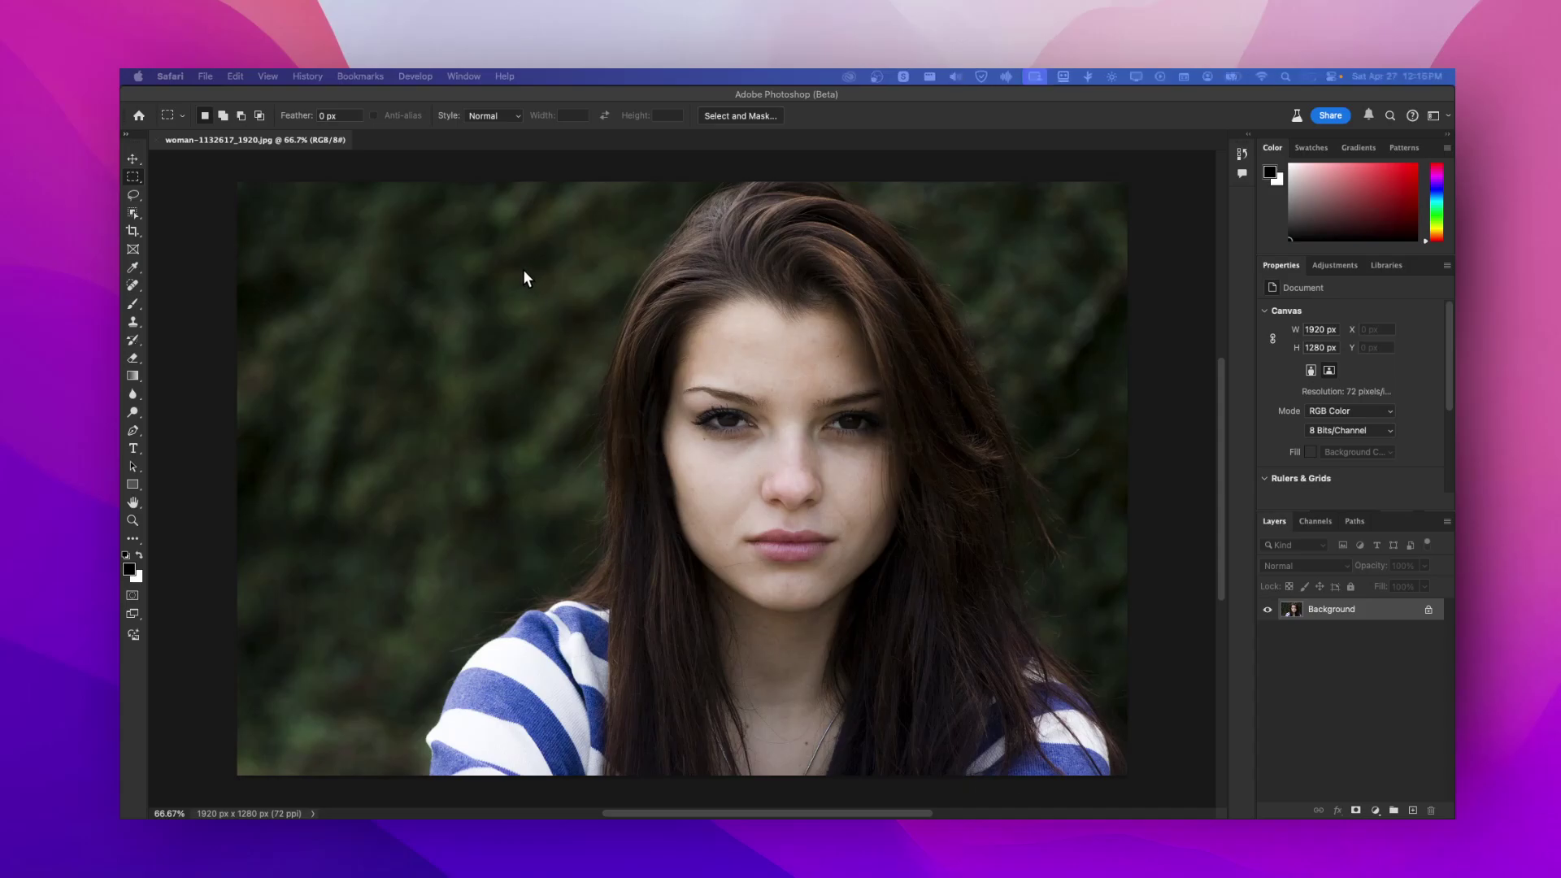
# - Bring the portrait's Photoshop window forward and show the Filter menu listing Neural Filters
pyautogui.click(406, 95)
pyautogui.click(472, 75)
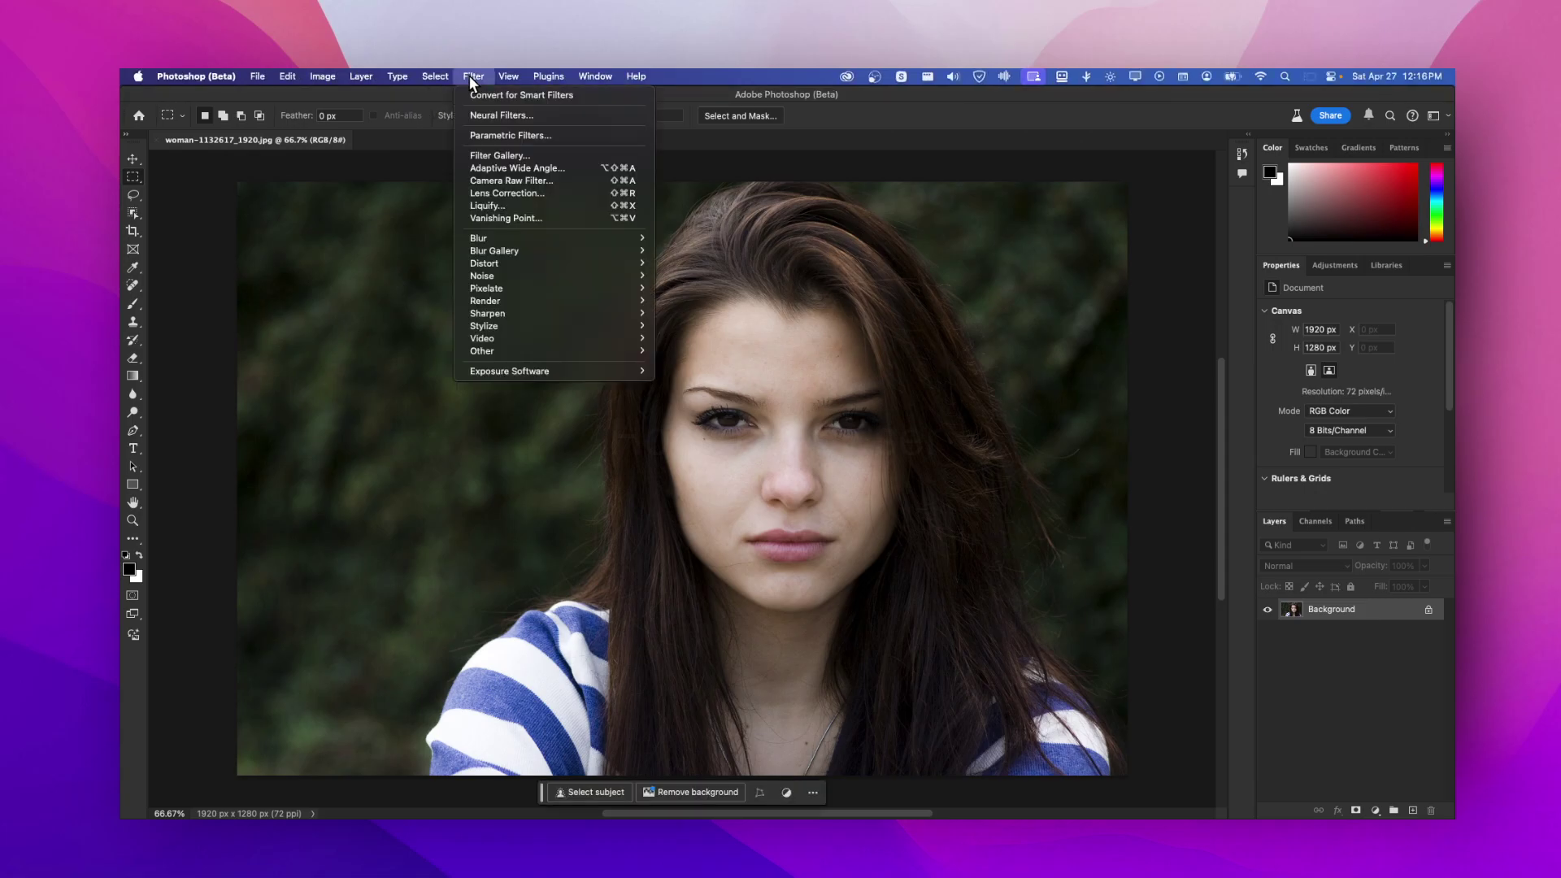
pyautogui.click(443, 97)
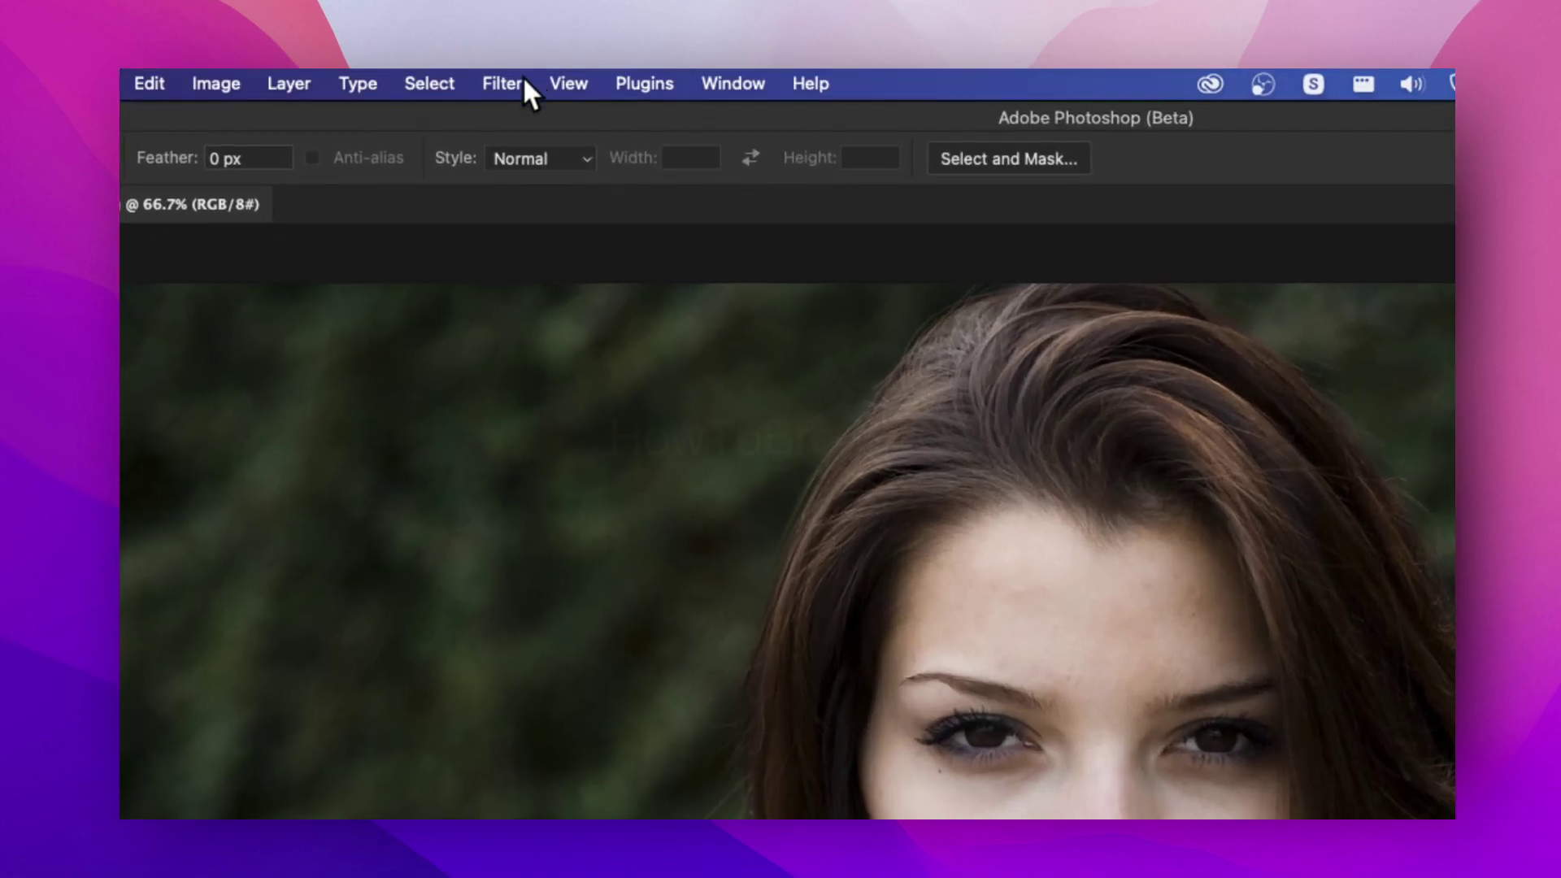
pyautogui.click(514, 86)
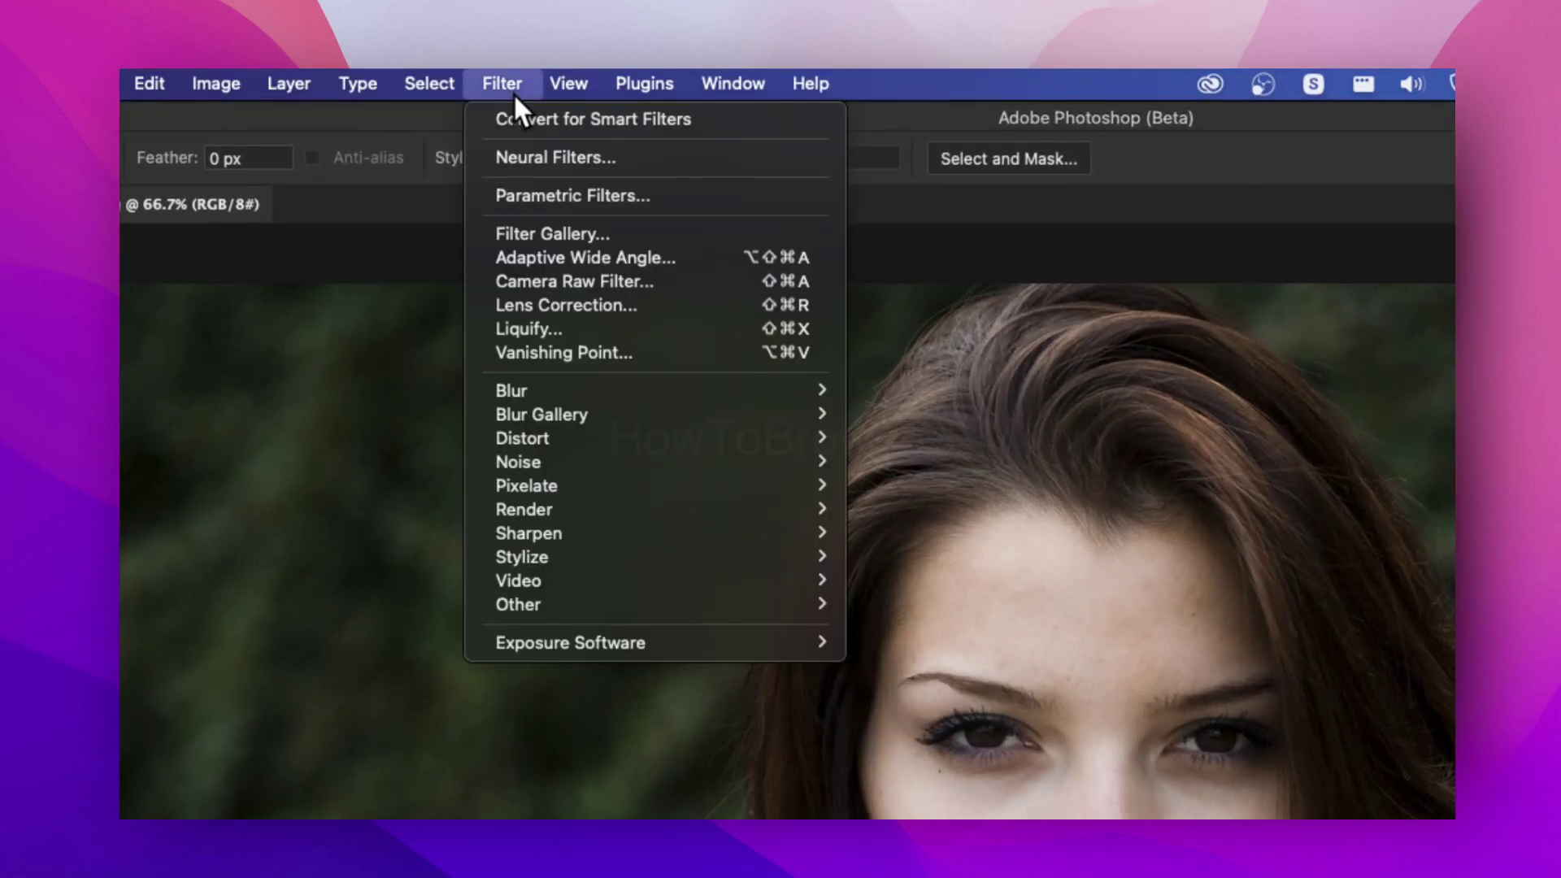
# - Open the Neural Filters workspace and skip its welcome tour
pyautogui.click(542, 154)
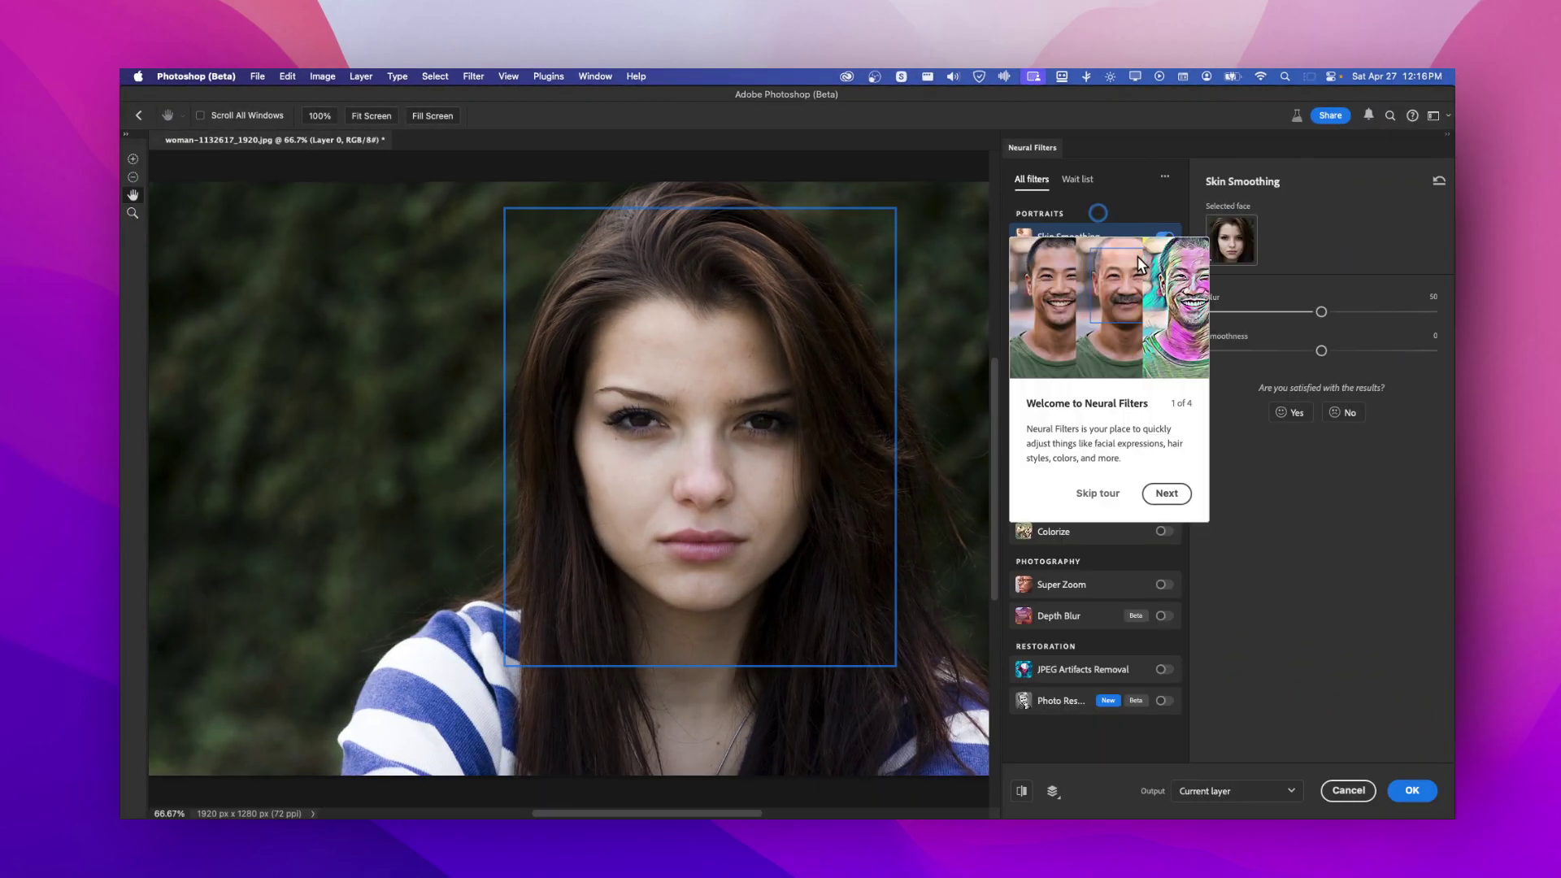
pyautogui.click(1104, 493)
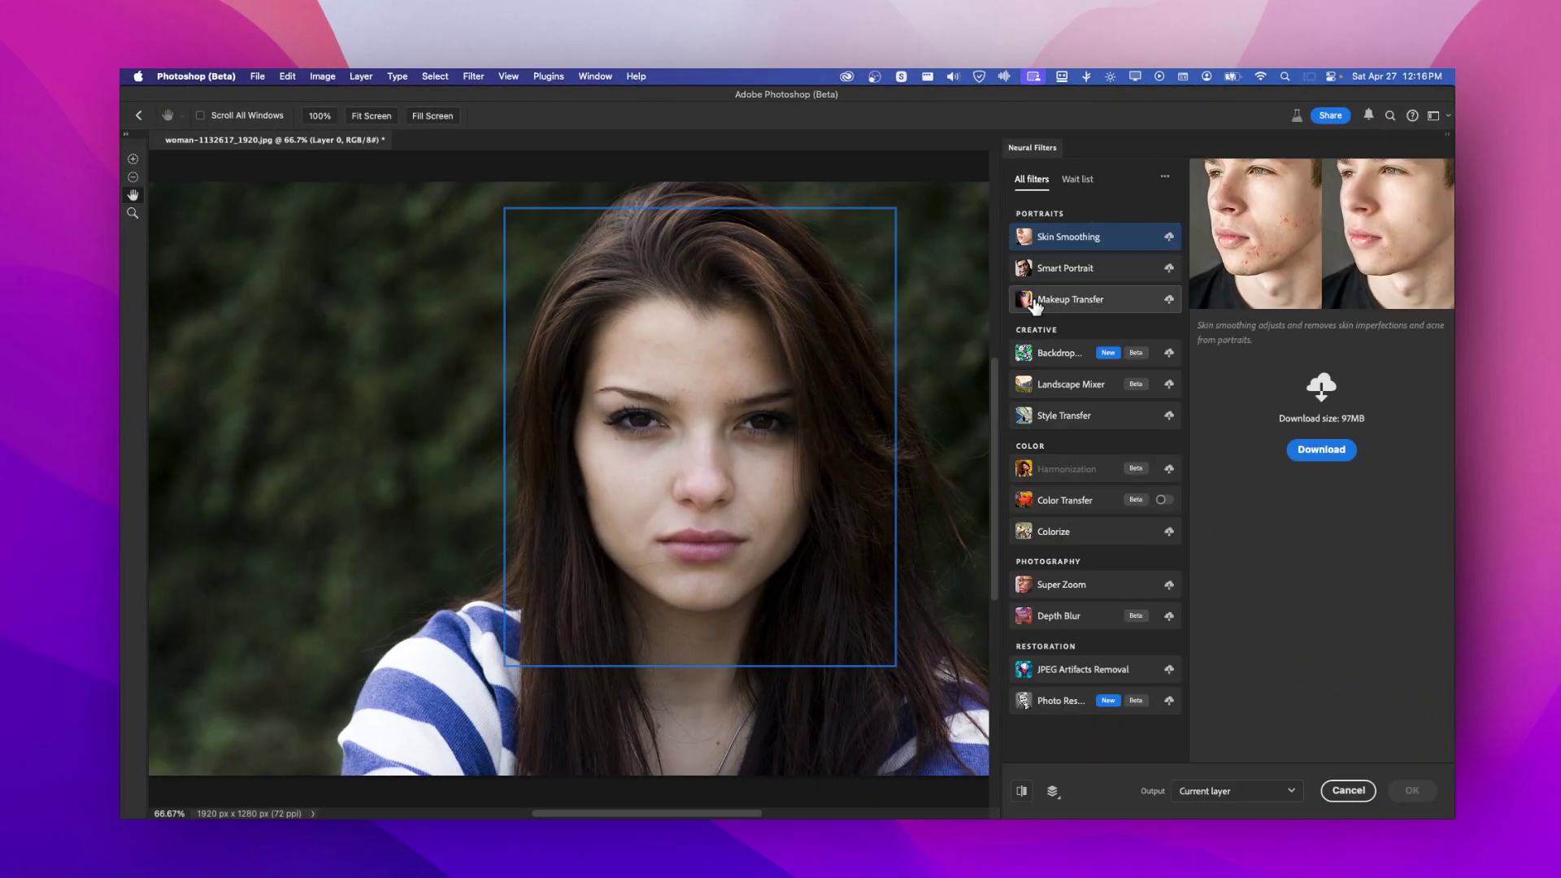
# - Preview Smart Portrait and Skin Smoothing, then select Smart Portrait to start its download
pyautogui.click(1091, 269)
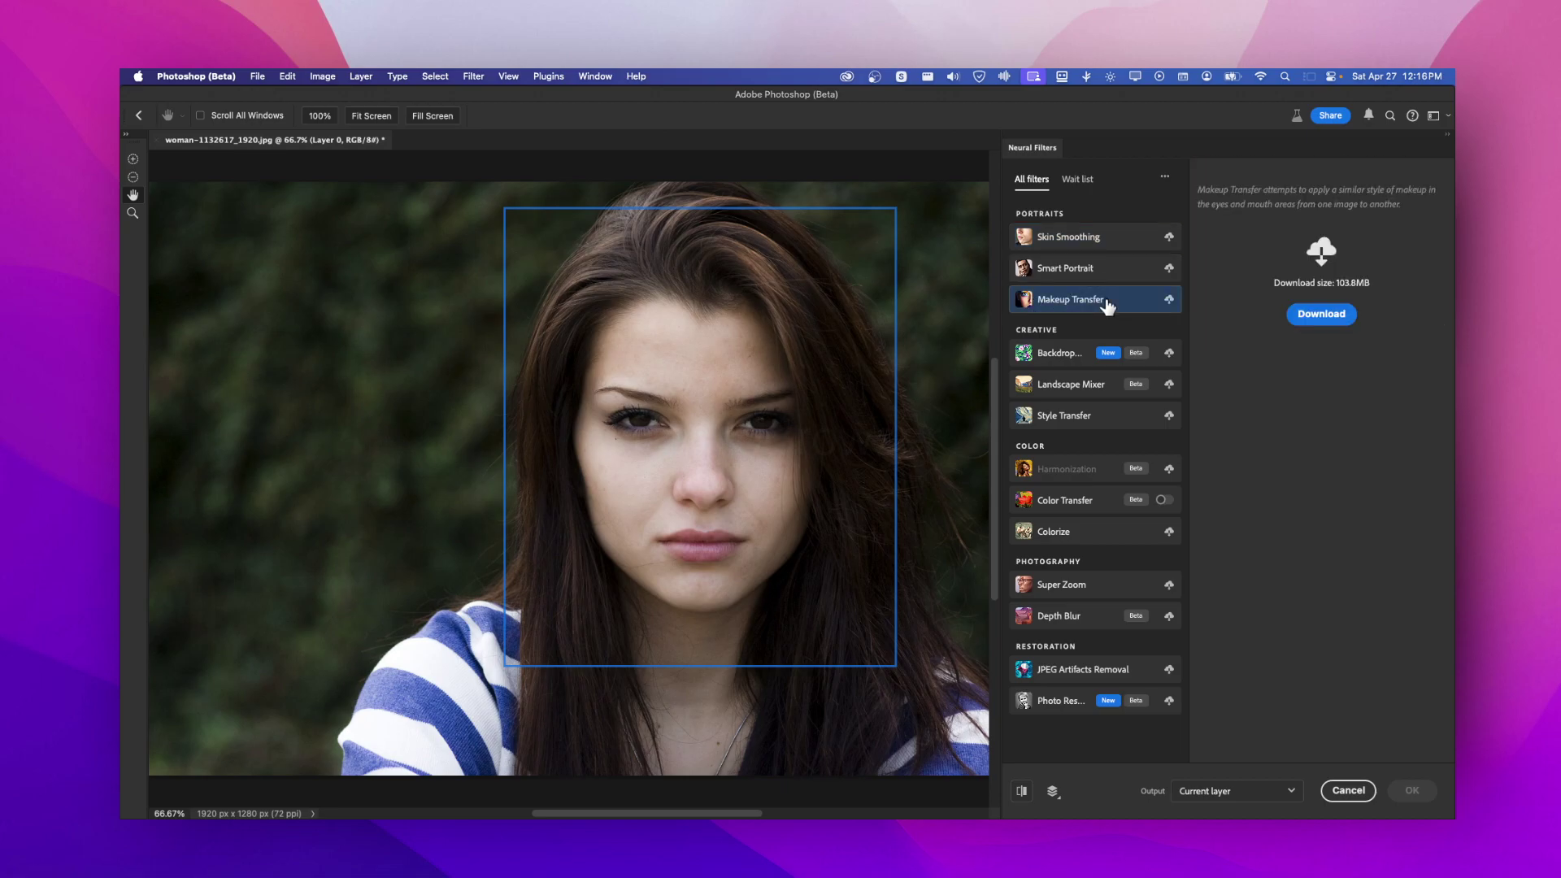
pyautogui.click(1094, 240)
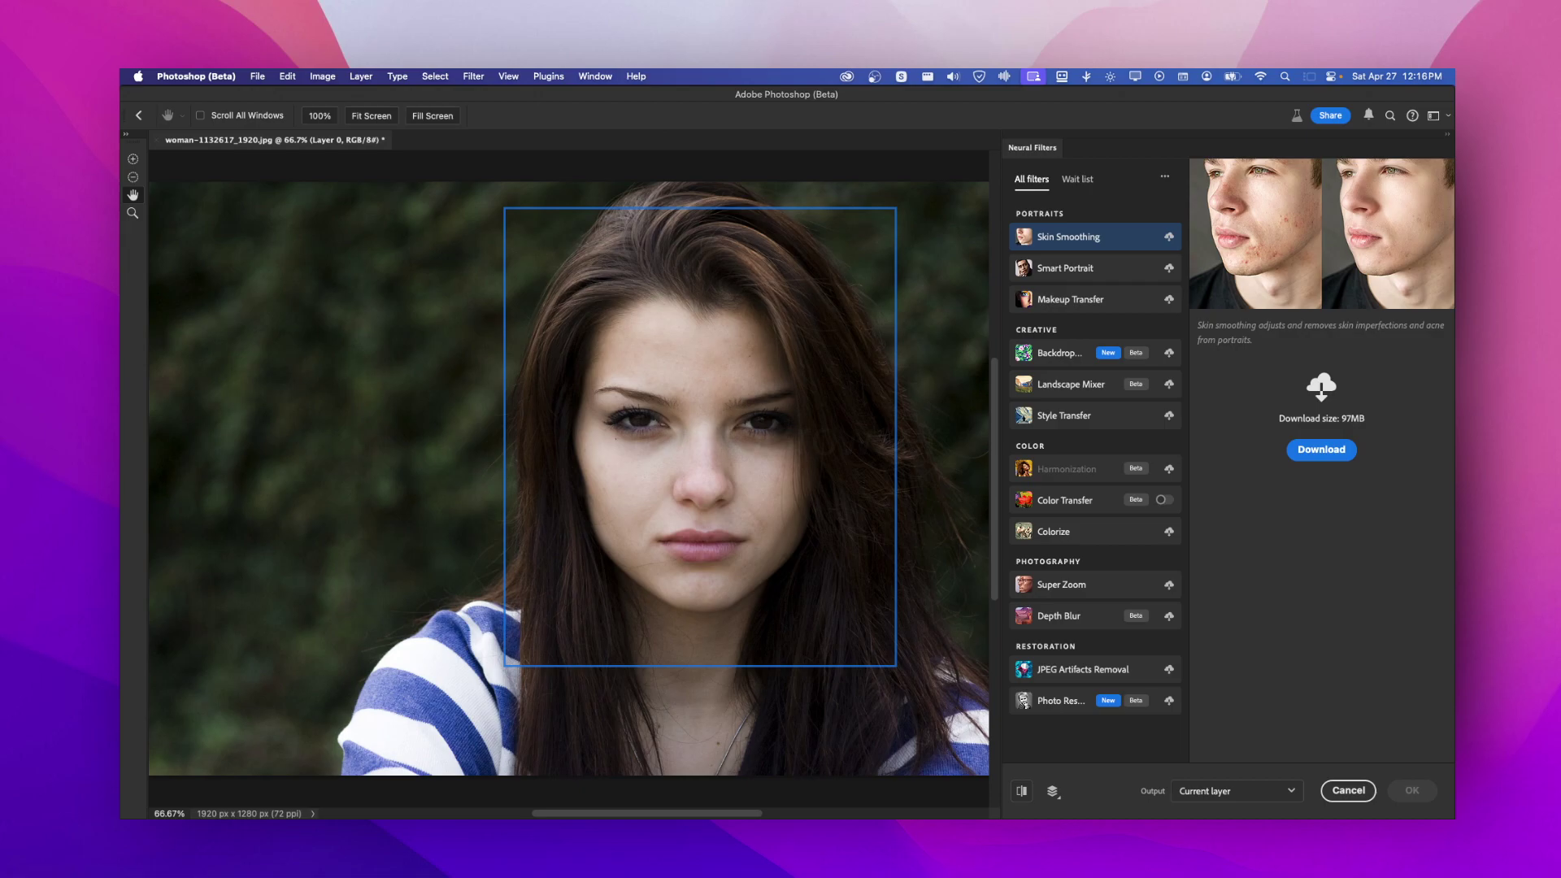
pyautogui.press('super+Tab')
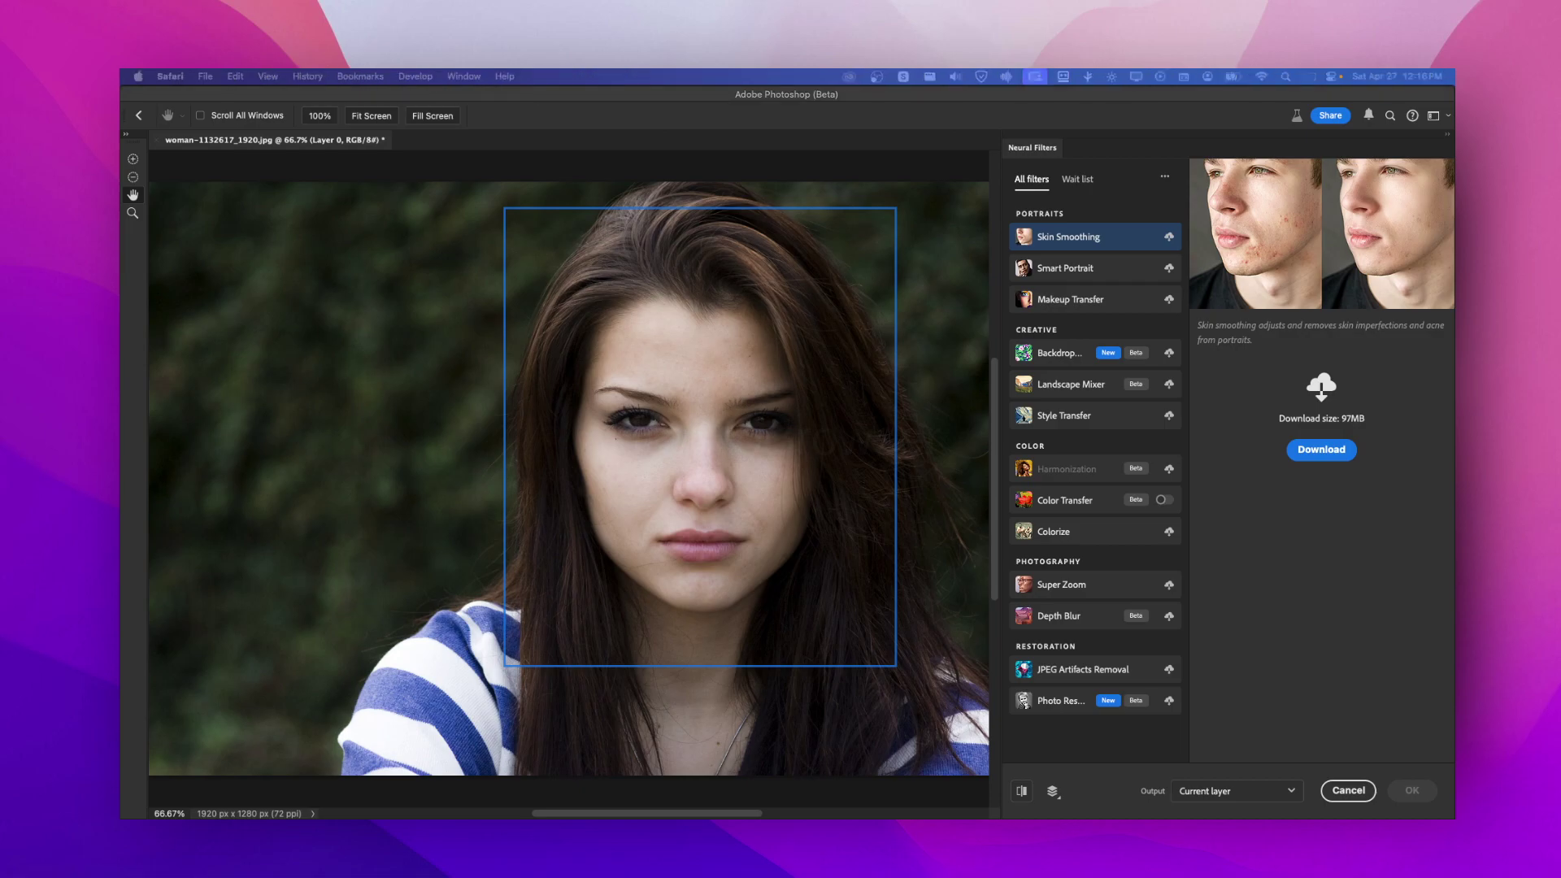
pyautogui.click(1095, 273)
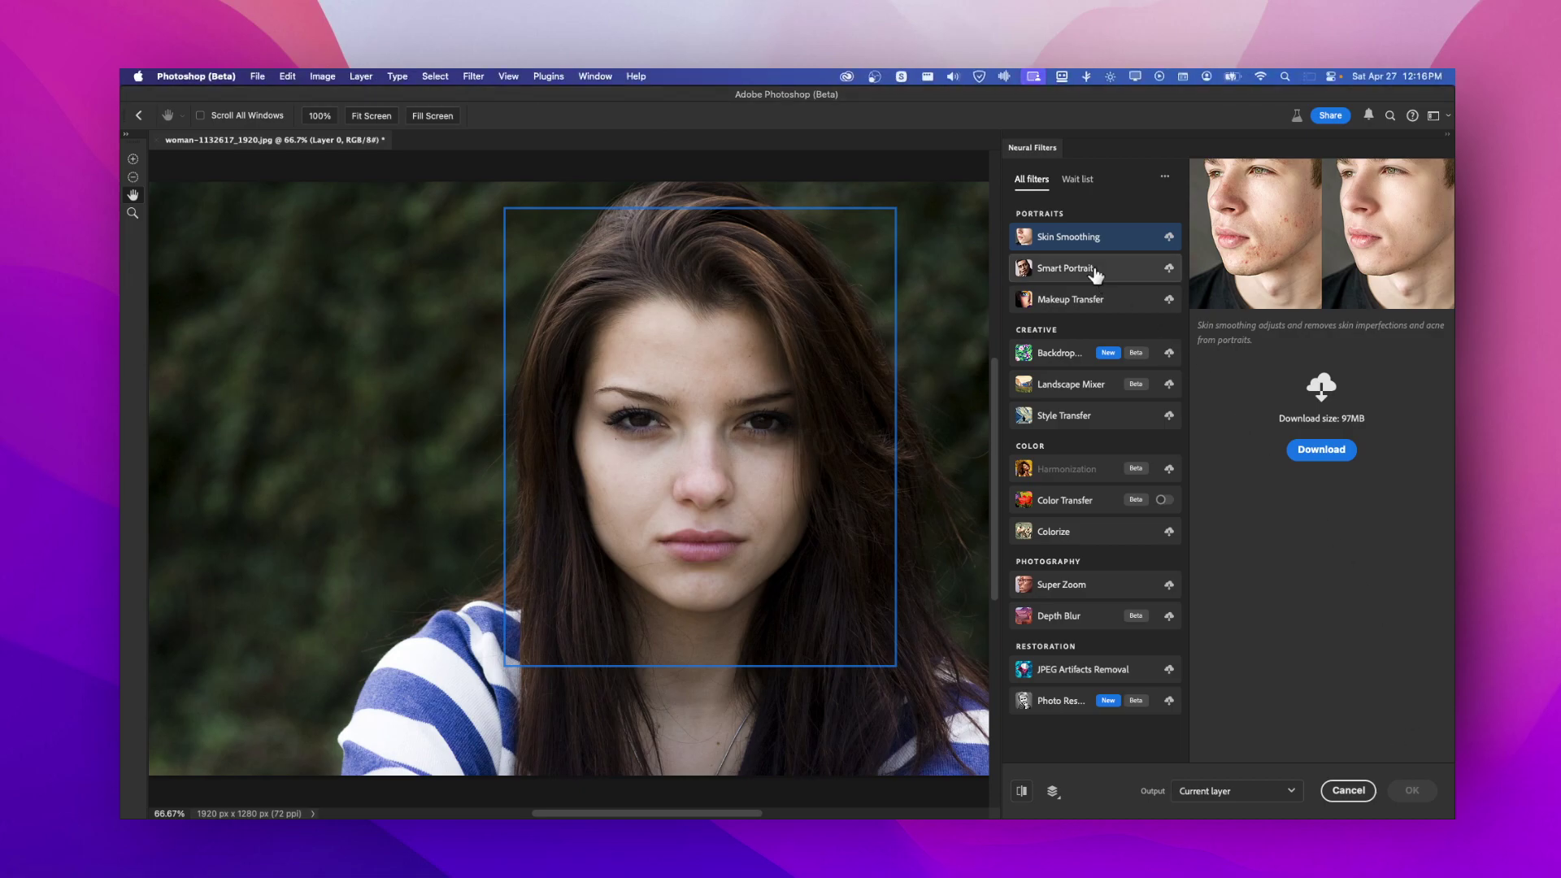
pyautogui.click(1095, 270)
# - Turn on the downloaded Smart Portrait filter and push its Happiness slider to +50
pyautogui.click(1321, 450)
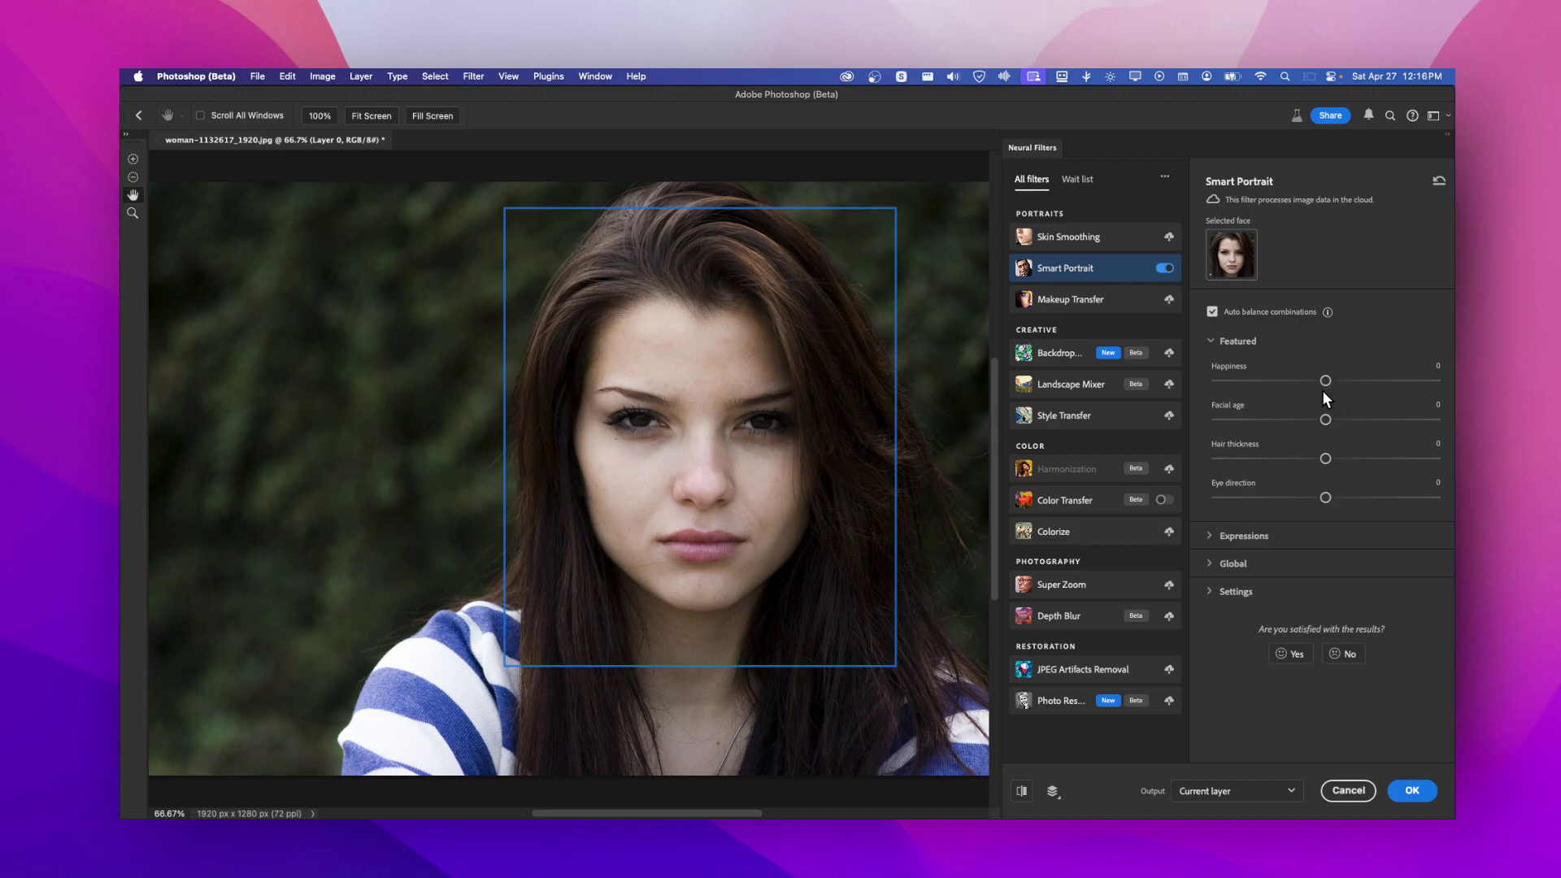
pyautogui.click(1274, 380)
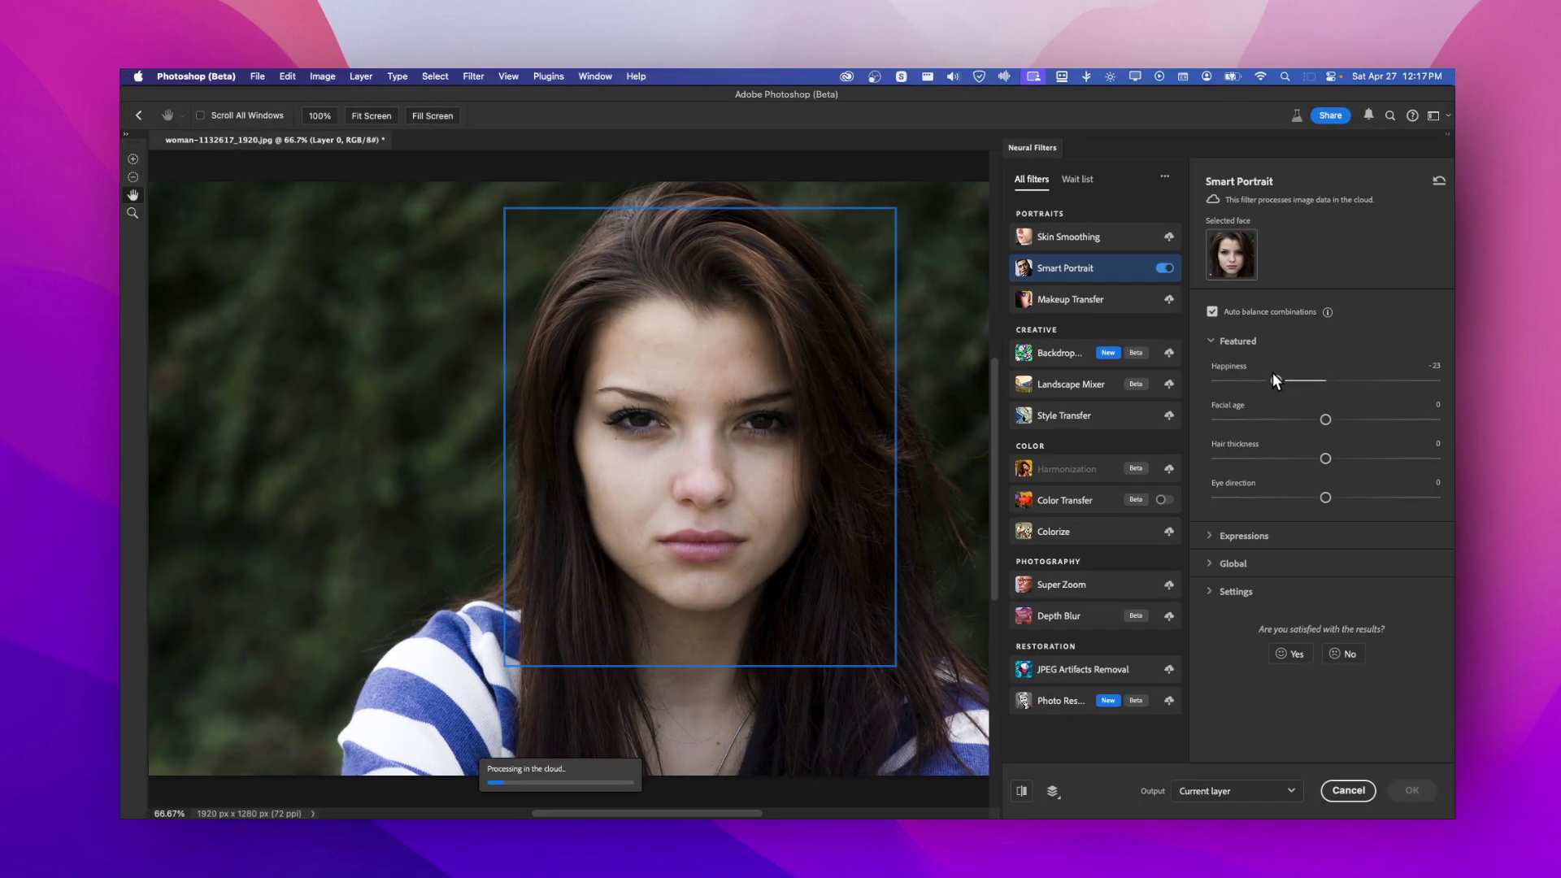
pyautogui.moveTo(1274, 379); pyautogui.dragTo(1435, 379)
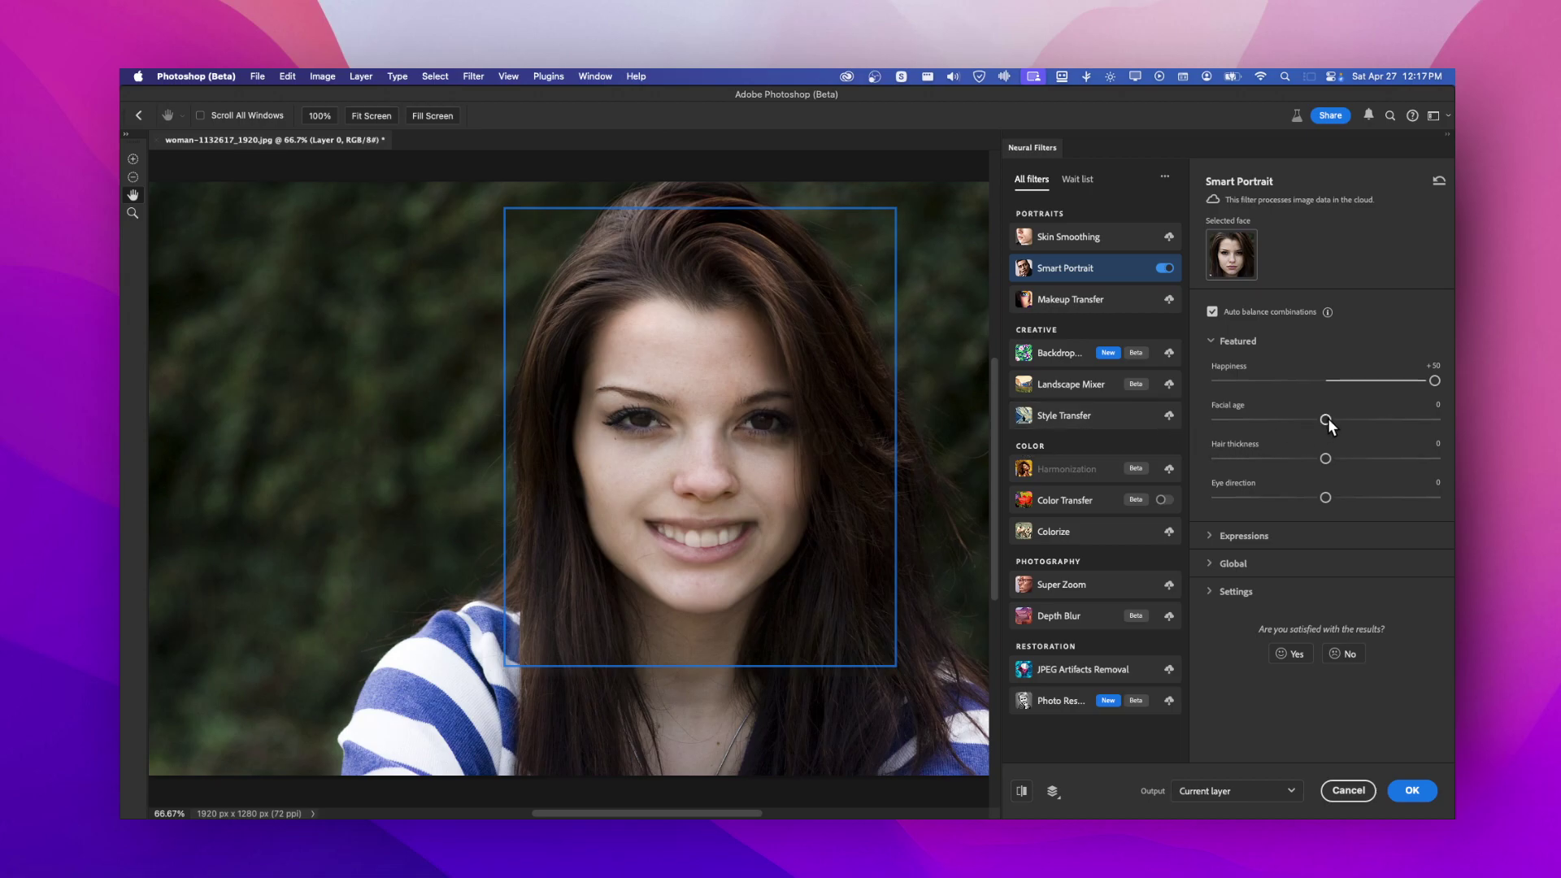
# - Drag the Smart Portrait sliders: Facial age +50, Hair thickness +41, Eye direction +50
pyautogui.moveTo(1346, 419); pyautogui.dragTo(1438, 419)
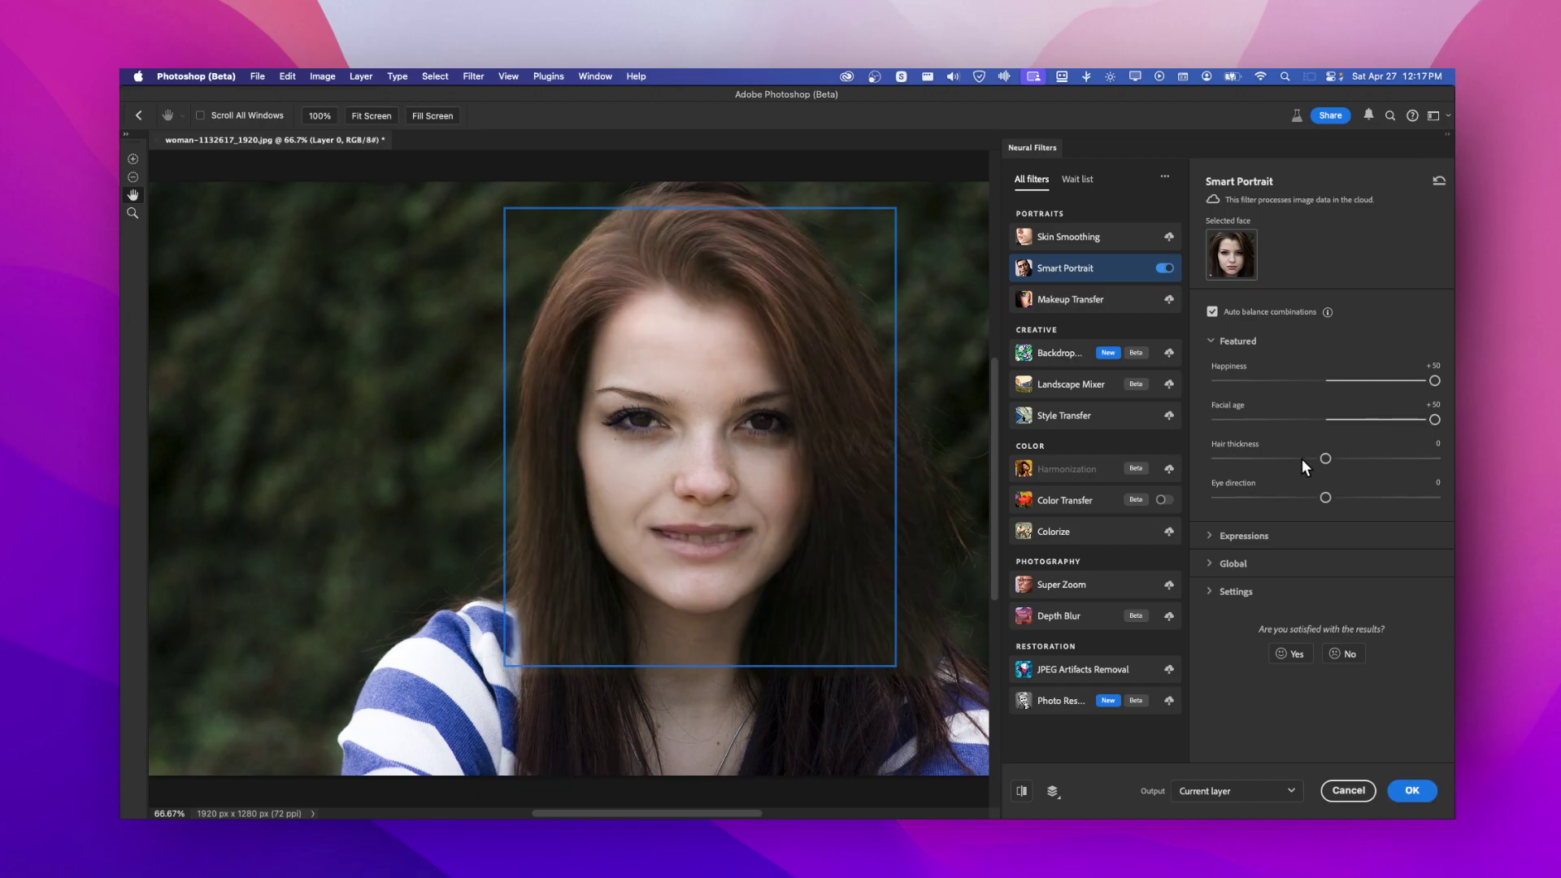
pyautogui.moveTo(1325, 458); pyautogui.dragTo(1415, 458)
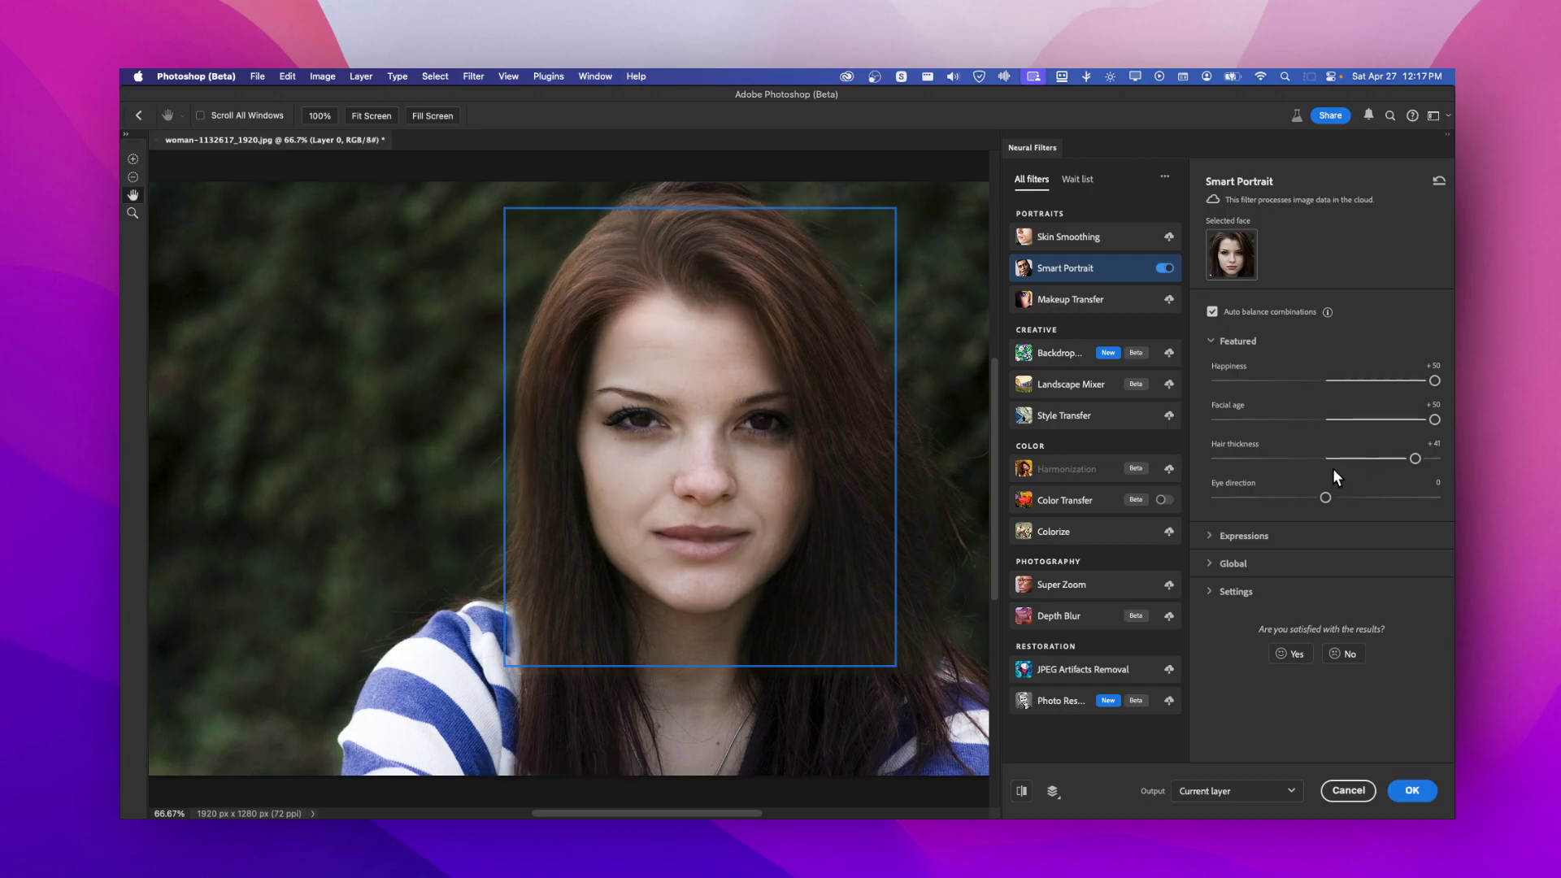
pyautogui.moveTo(1326, 498); pyautogui.dragTo(1434, 498)
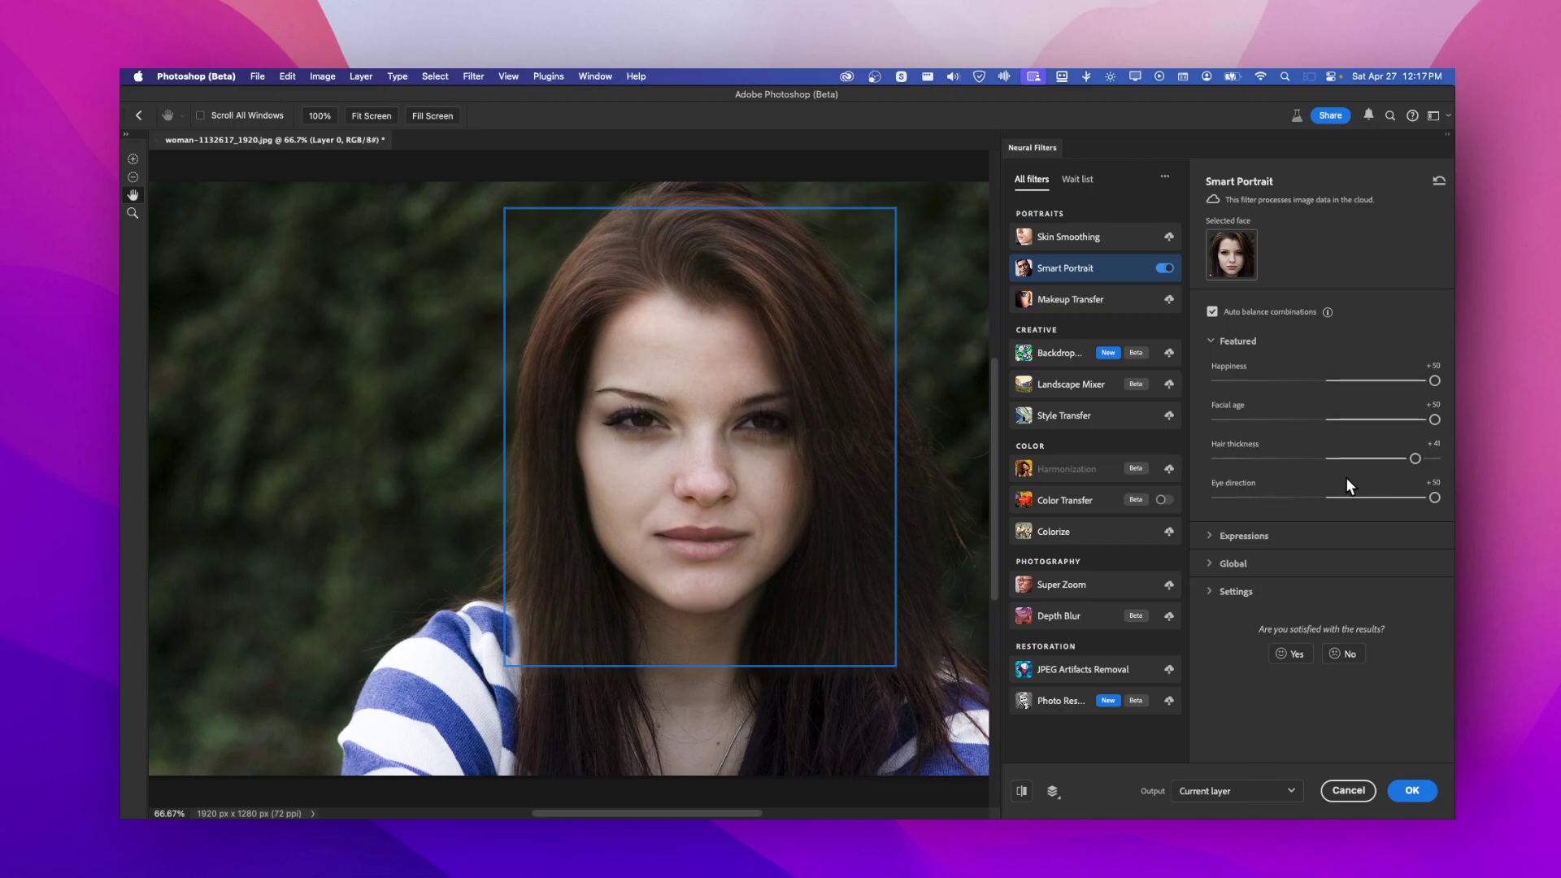
# - Reset Hair thickness to 0 and drop Facial age from +50 to about +2
pyautogui.doubleClick(1415, 460)
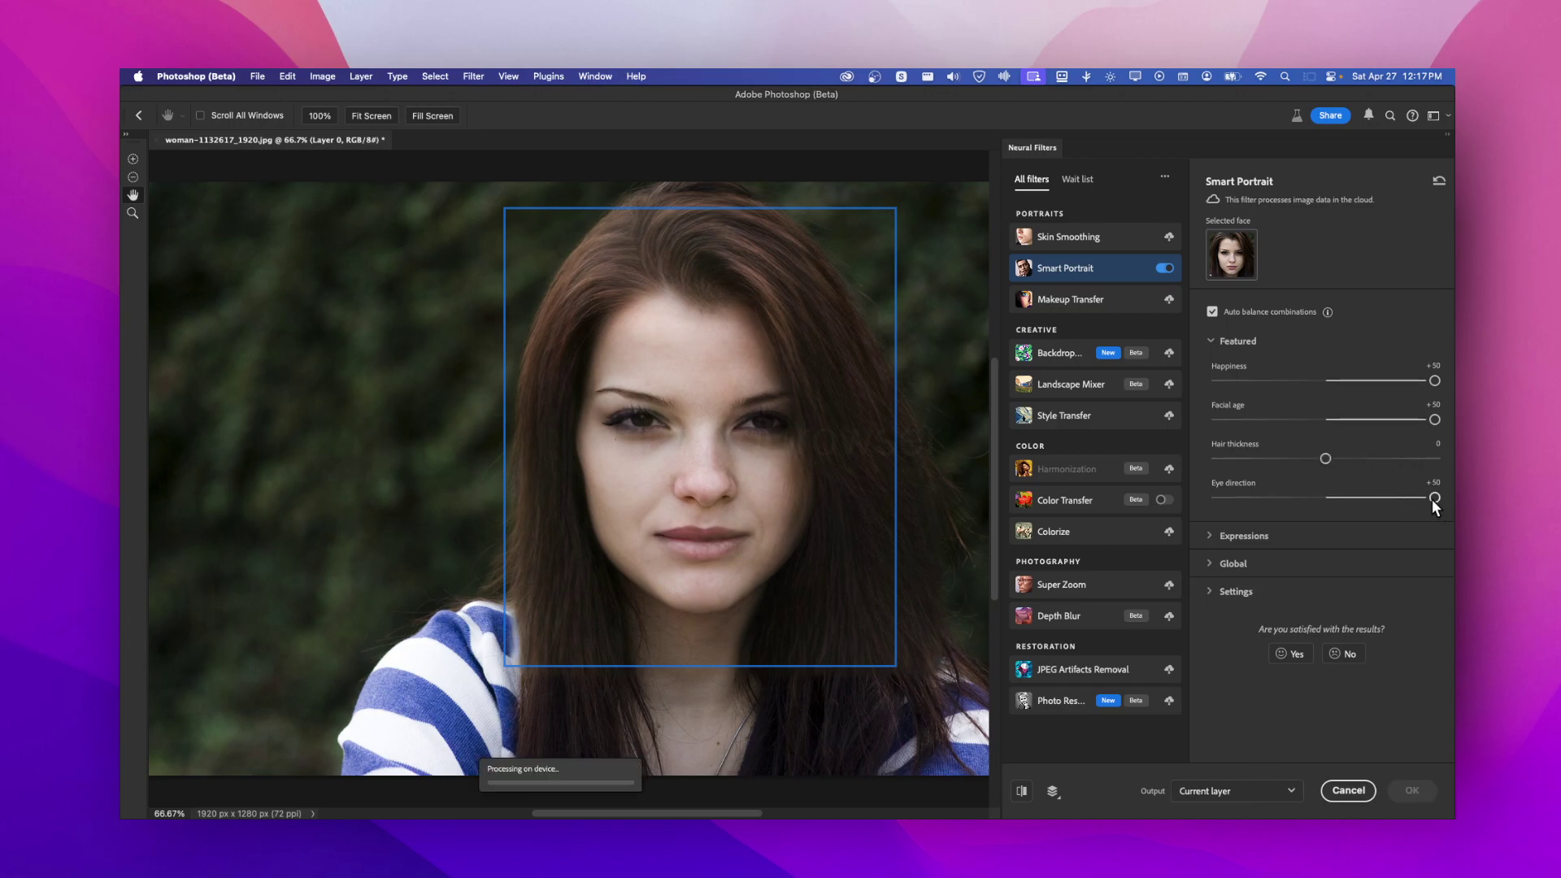
pyautogui.moveTo(1435, 421); pyautogui.dragTo(1371, 419)
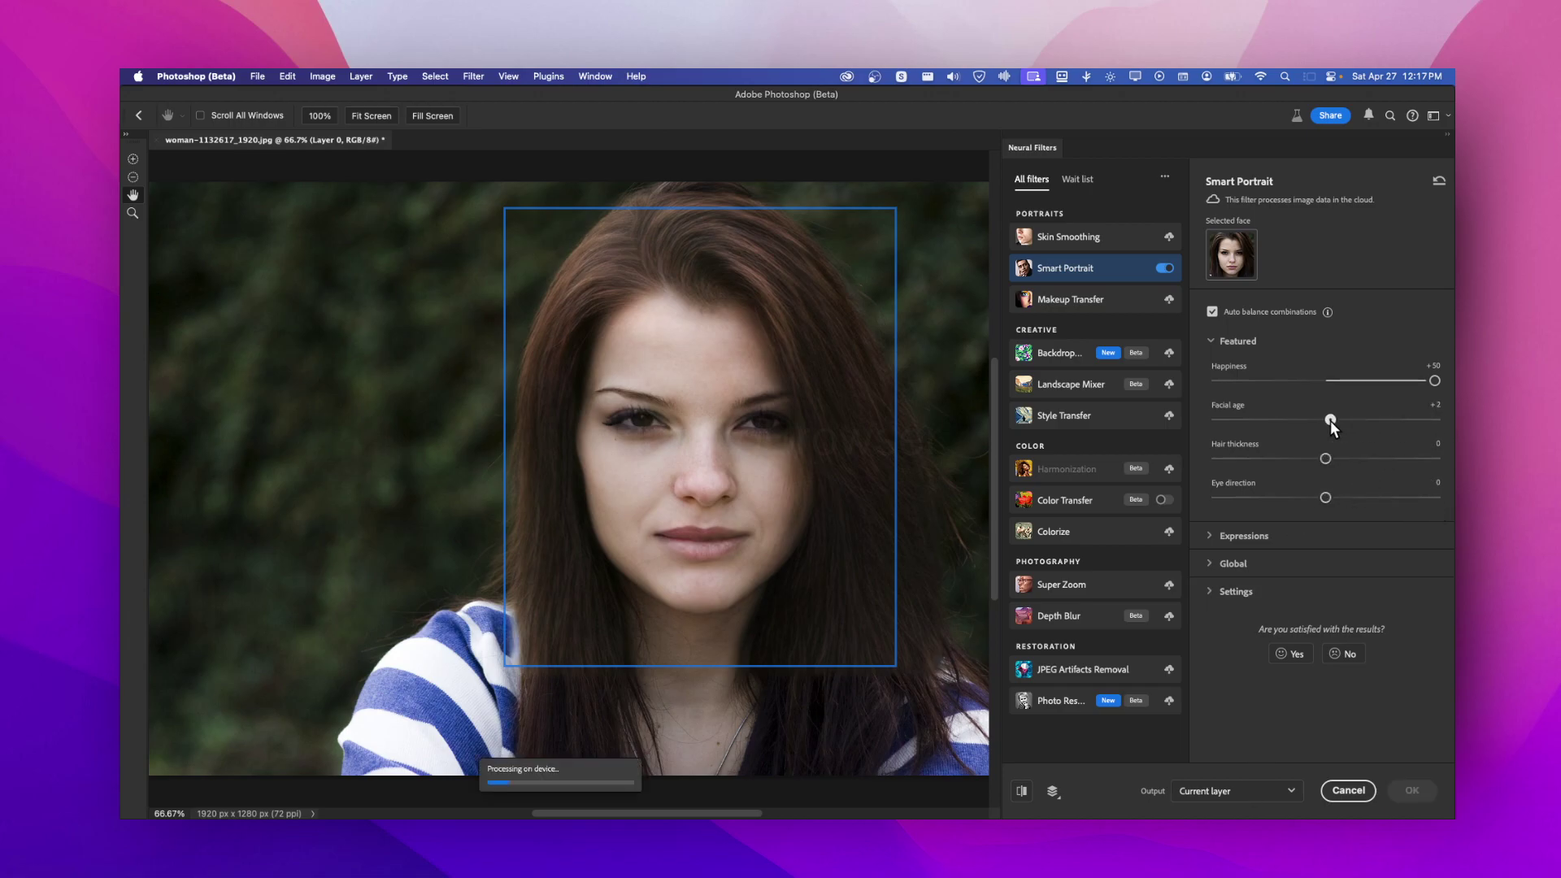